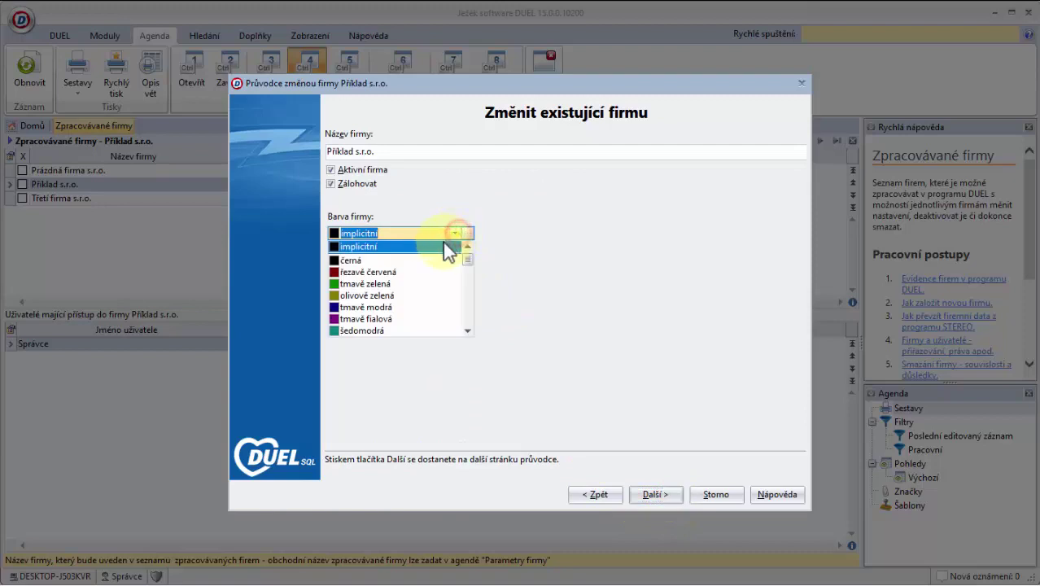
# Set the company colour of Příklad s.r.o. to řezavě červená and complete the company change wizard
pyautogui.click(397, 272)
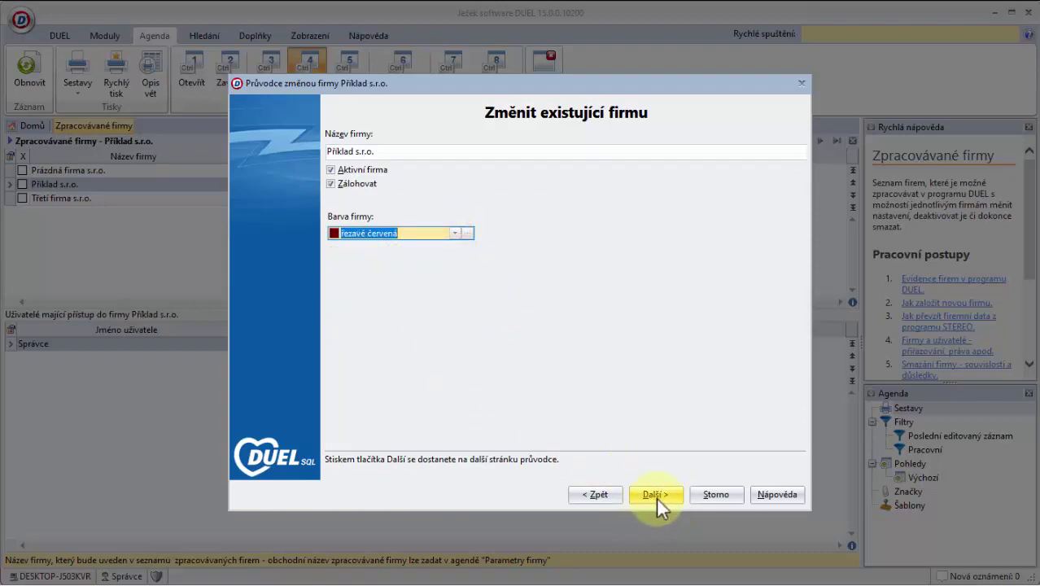
pyautogui.click(656, 495)
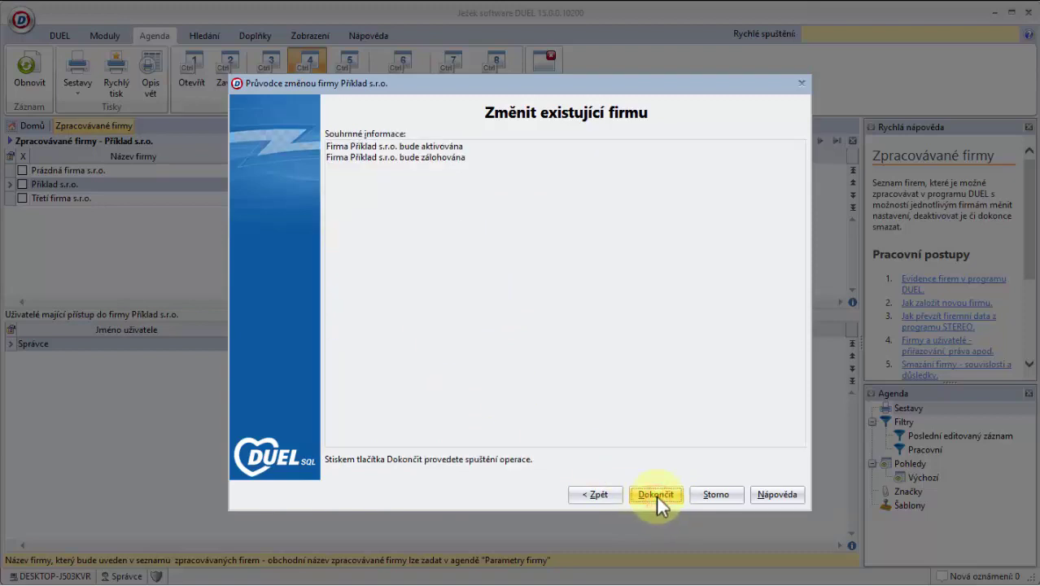
pyautogui.click(656, 494)
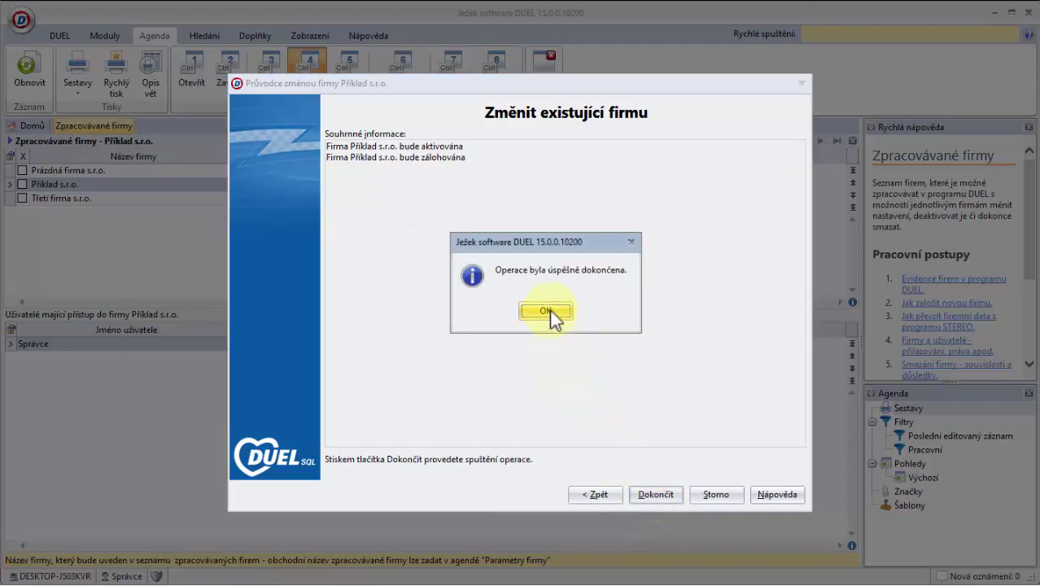
pyautogui.click(545, 310)
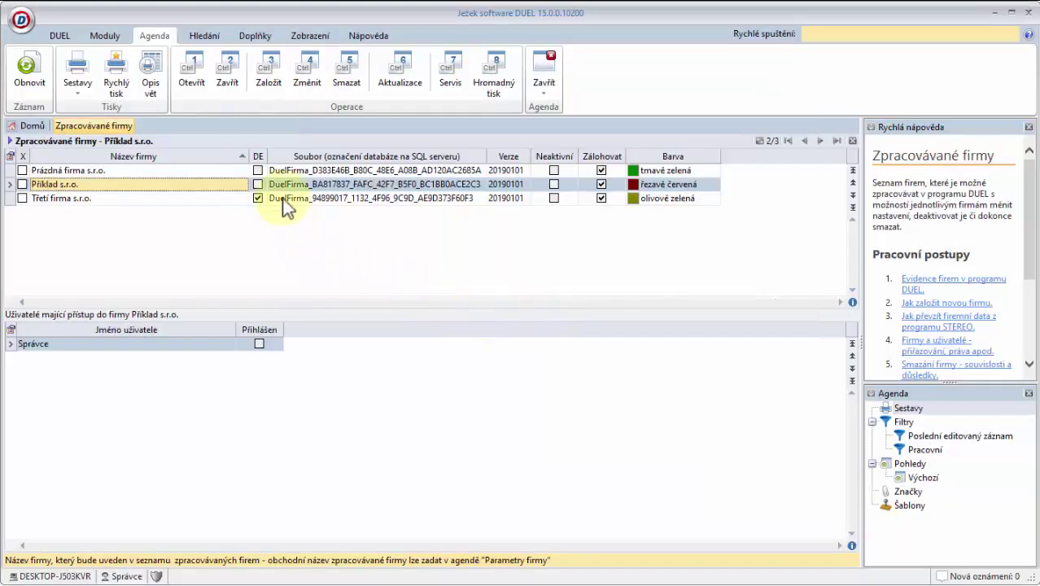
# Examine the company colour setting in the new company wizard, then close the wizard without creating a company
pyautogui.click(271, 86)
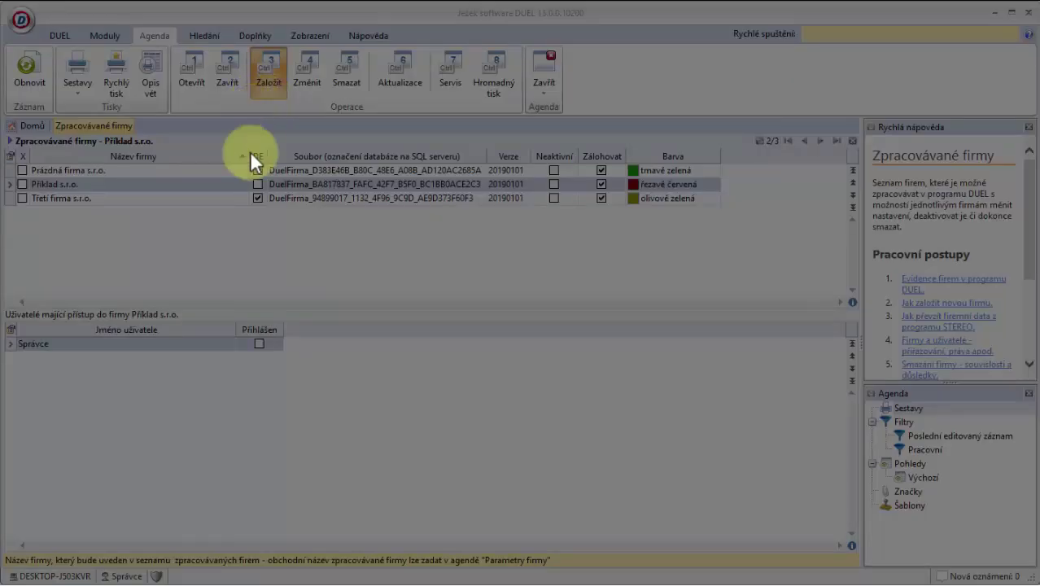
pyautogui.click(685, 516)
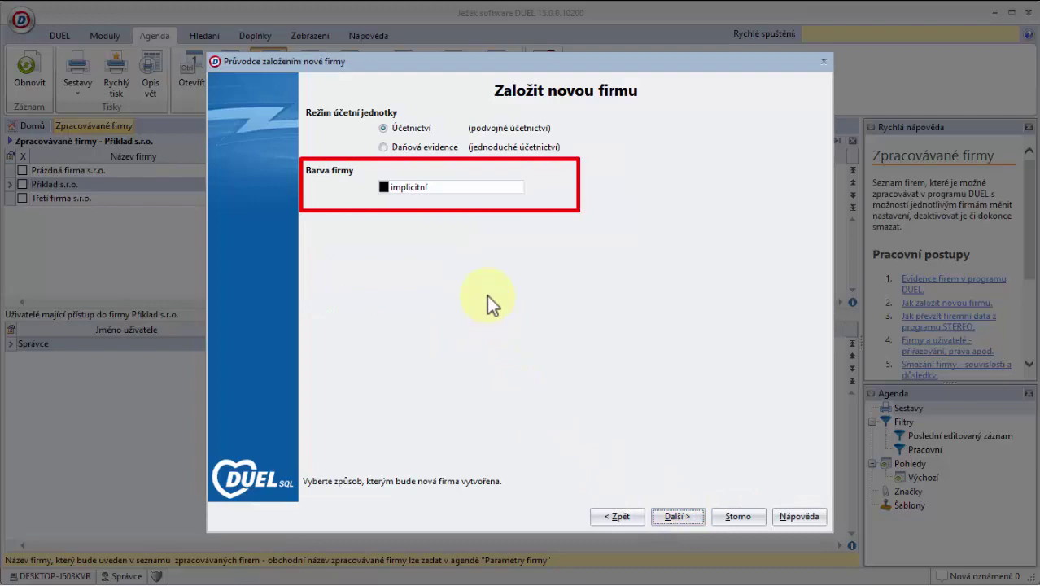
pyautogui.click(741, 516)
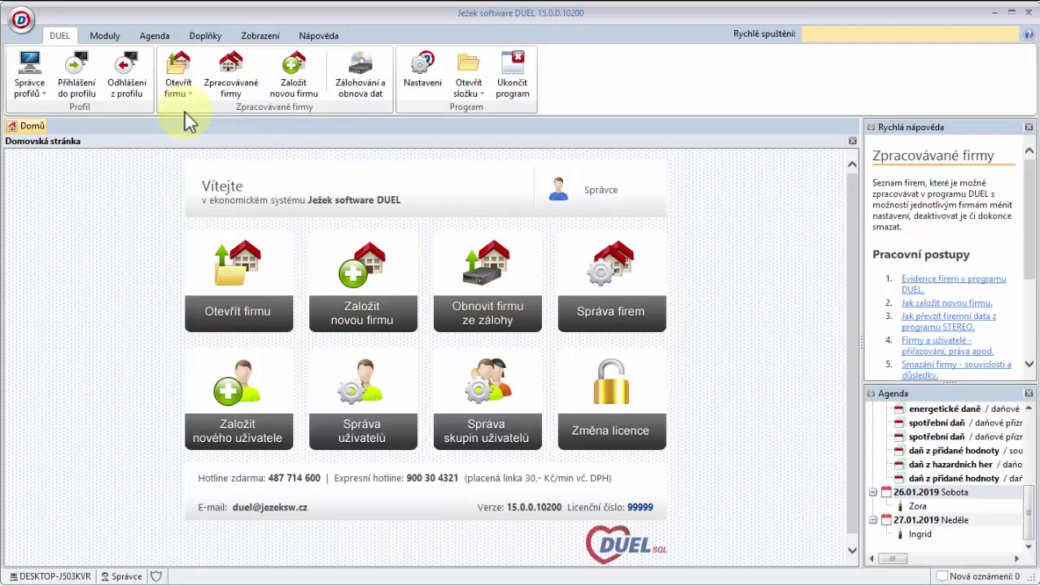
# Open the company Příklad s.r.o. and bring up the editor of the user's favourite items
pyautogui.click(178, 89)
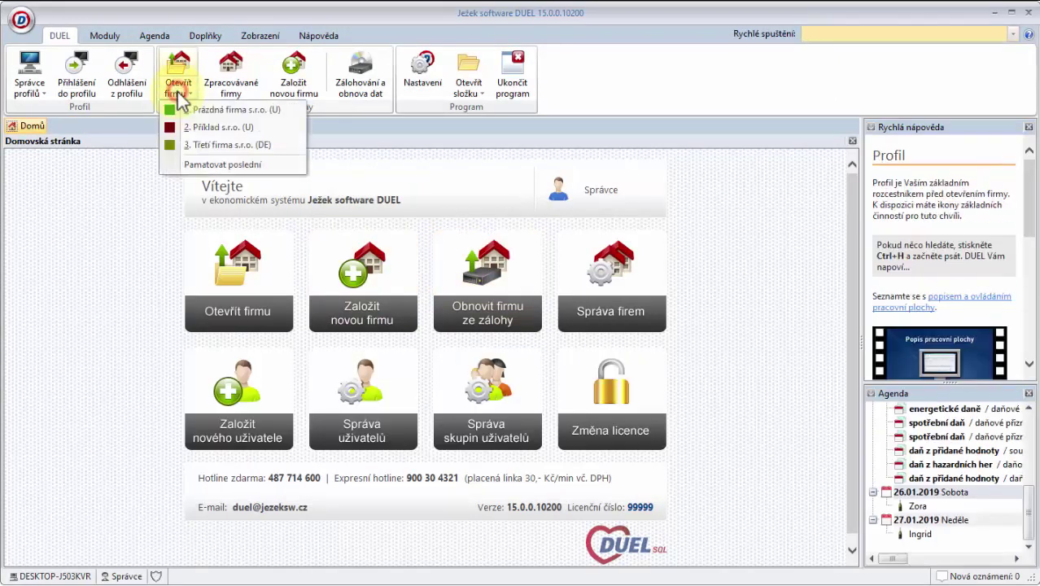
pyautogui.click(209, 128)
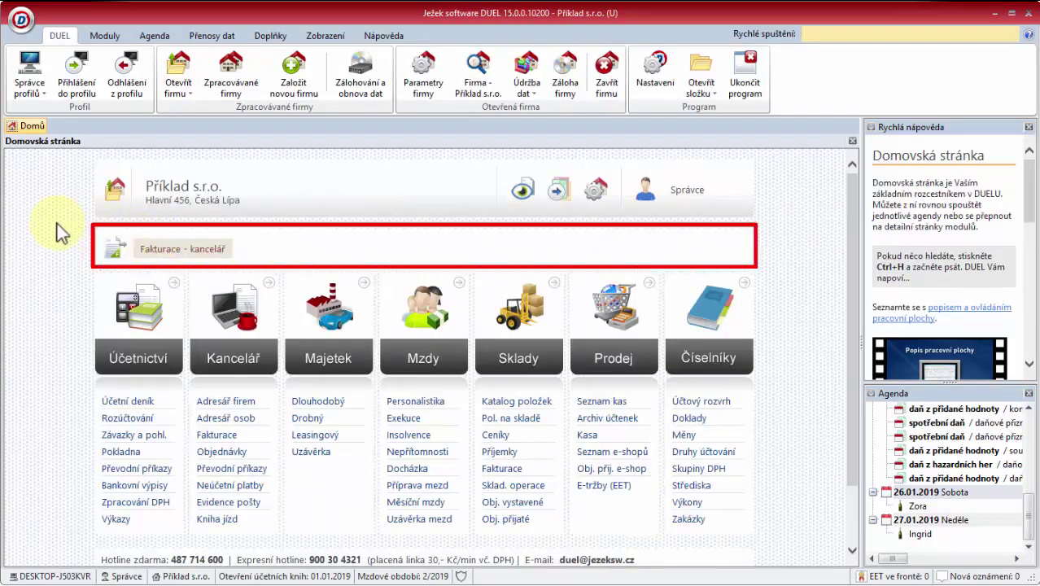
pyautogui.click(154, 36)
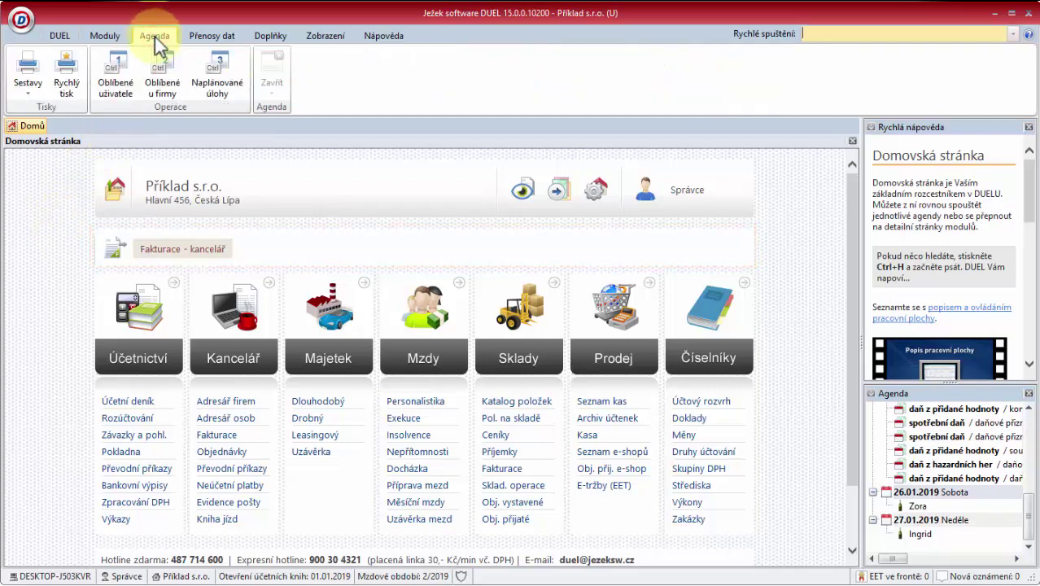
pyautogui.click(114, 96)
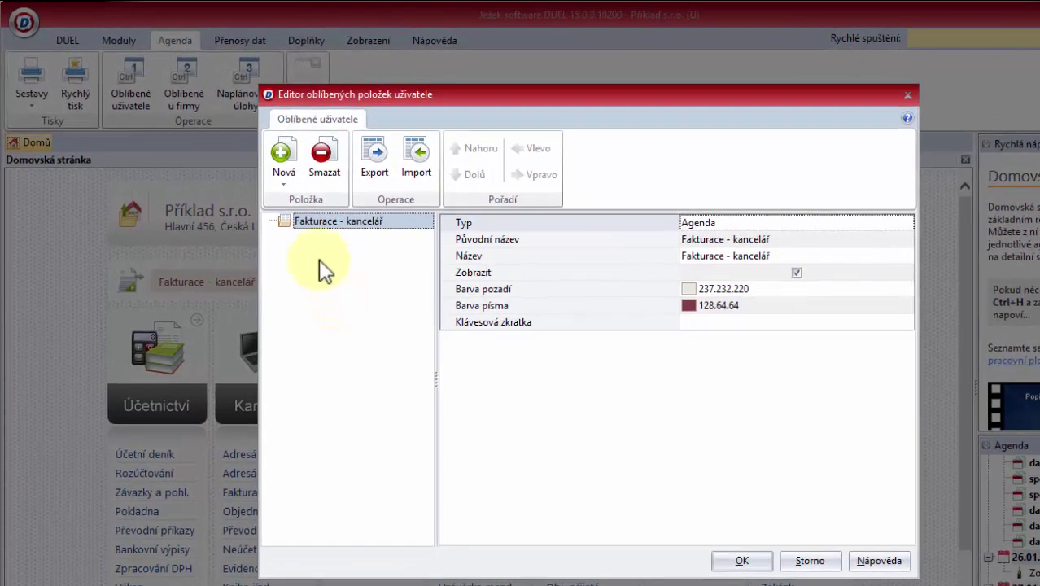
# Search the available agendas for "účetní" and add Účetní deník to the user's favourites
pyautogui.click(281, 184)
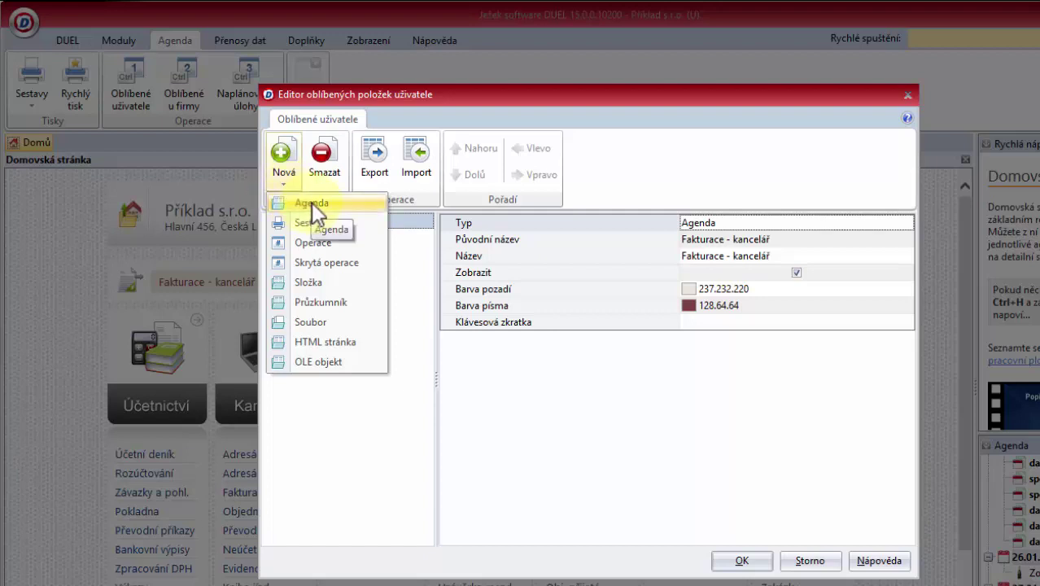
pyautogui.click(310, 203)
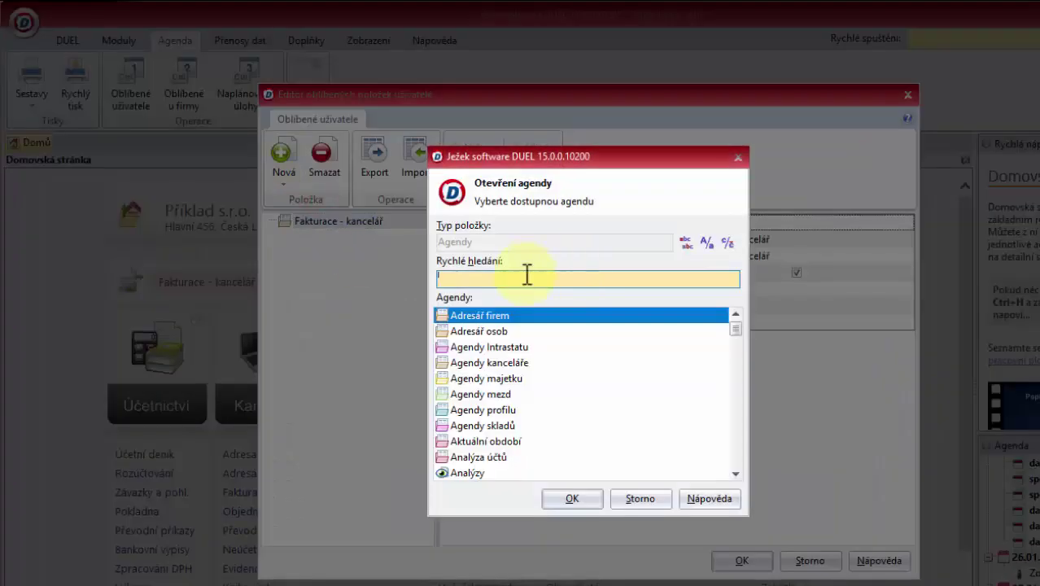
pyautogui.write('účetní')
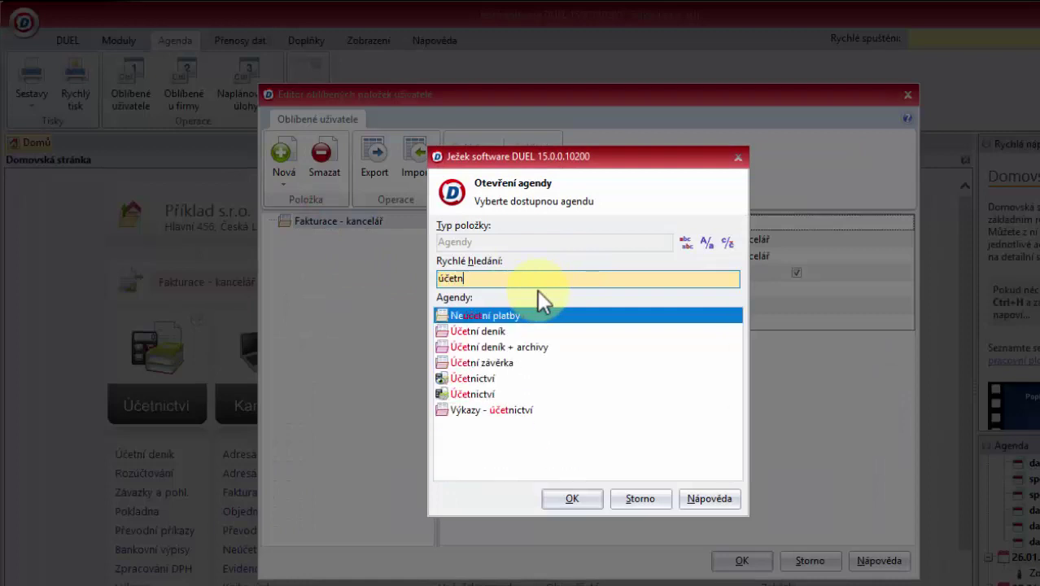
pyautogui.click(497, 331)
pyautogui.click(572, 498)
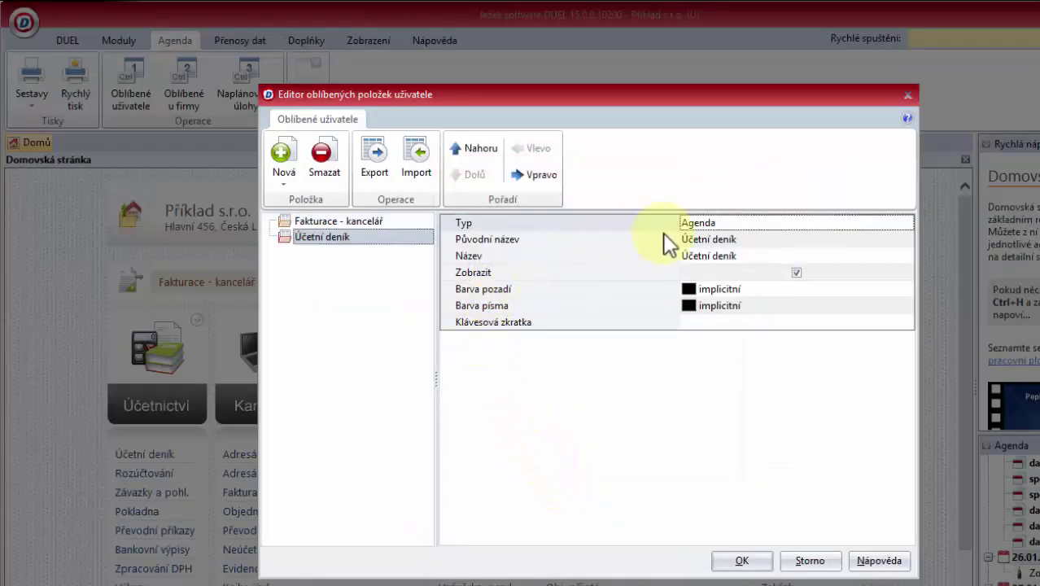
# Change the display name of the Účetní deník favourite to Deník
pyautogui.click(716, 257)
pyautogui.click(710, 255)
pyautogui.moveTo(699, 255); pyautogui.dragTo(648, 255)
pyautogui.press('BackSpace')
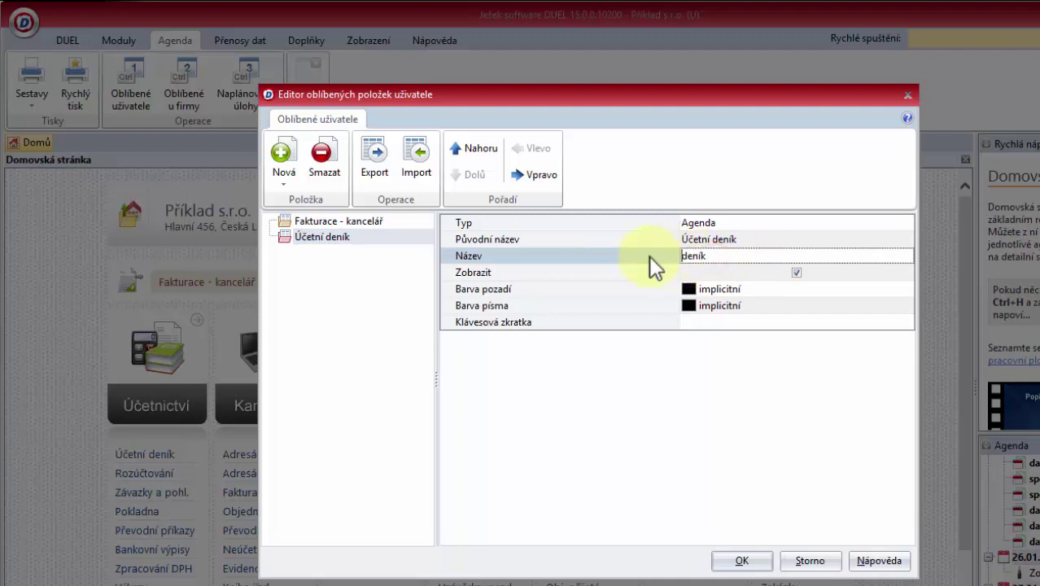
pyautogui.press('Delete')
pyautogui.write('D')
# Set the Deník favourite's background colour to olivově zelená and its font colour to tmavě zelená
pyautogui.click(824, 289)
pyautogui.click(891, 290)
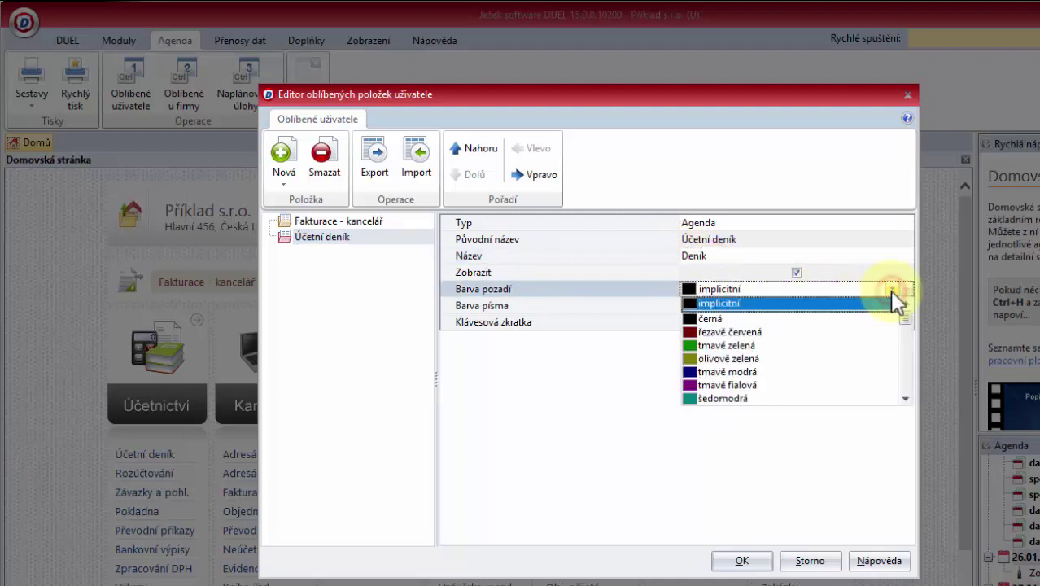
pyautogui.click(773, 359)
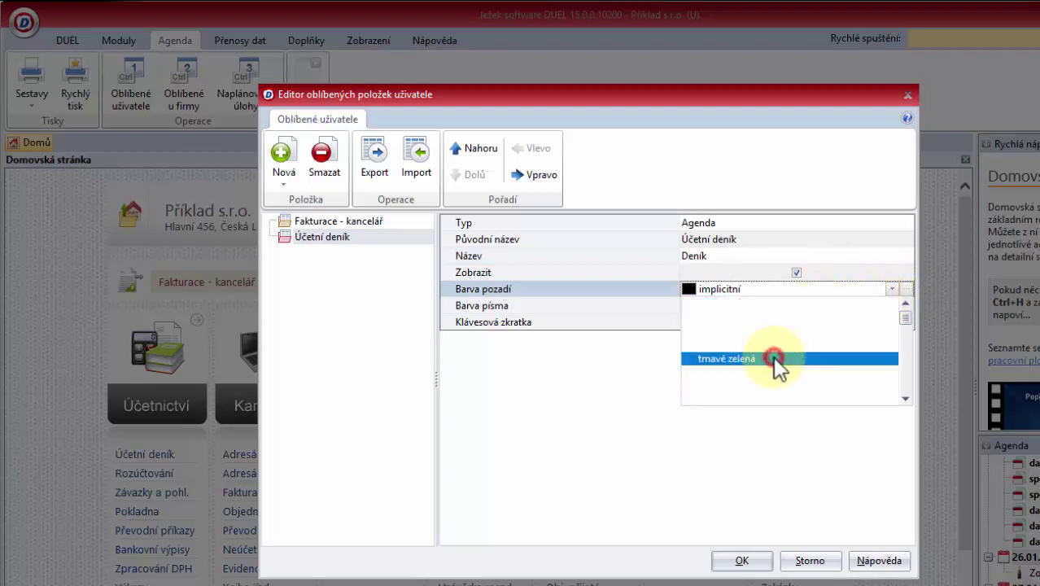
pyautogui.click(876, 302)
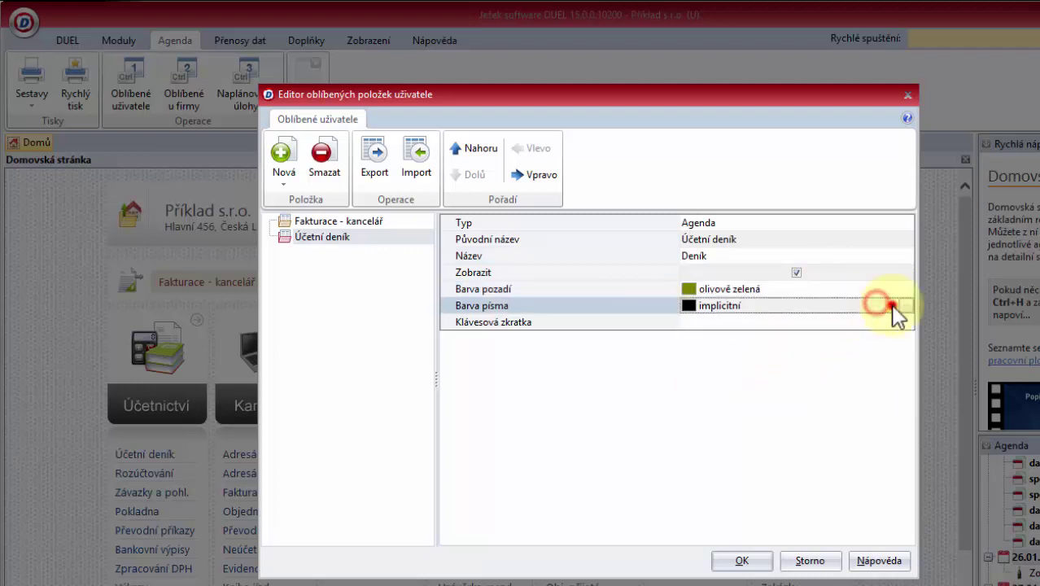
pyautogui.click(891, 306)
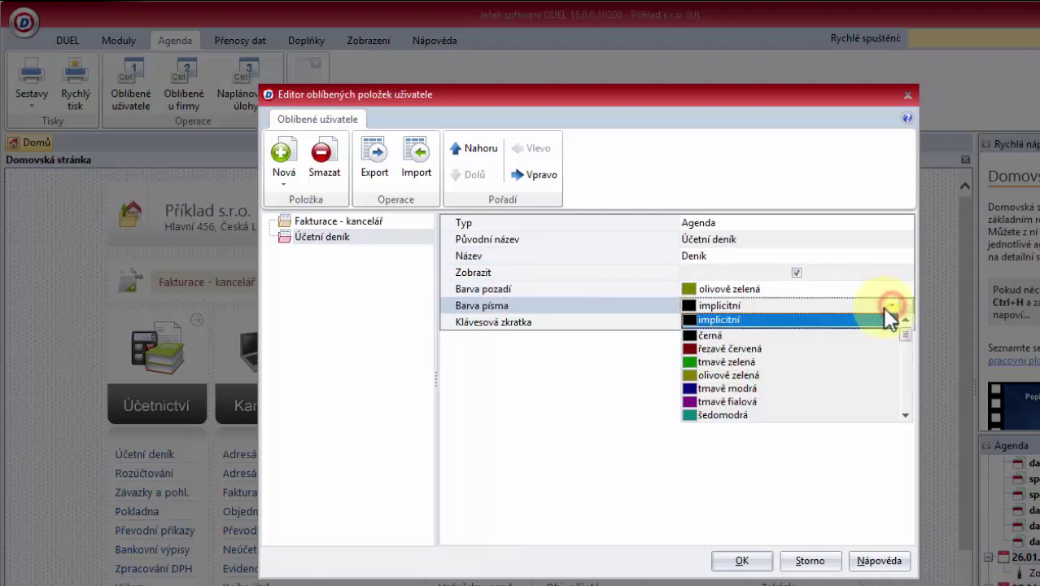
pyautogui.click(746, 363)
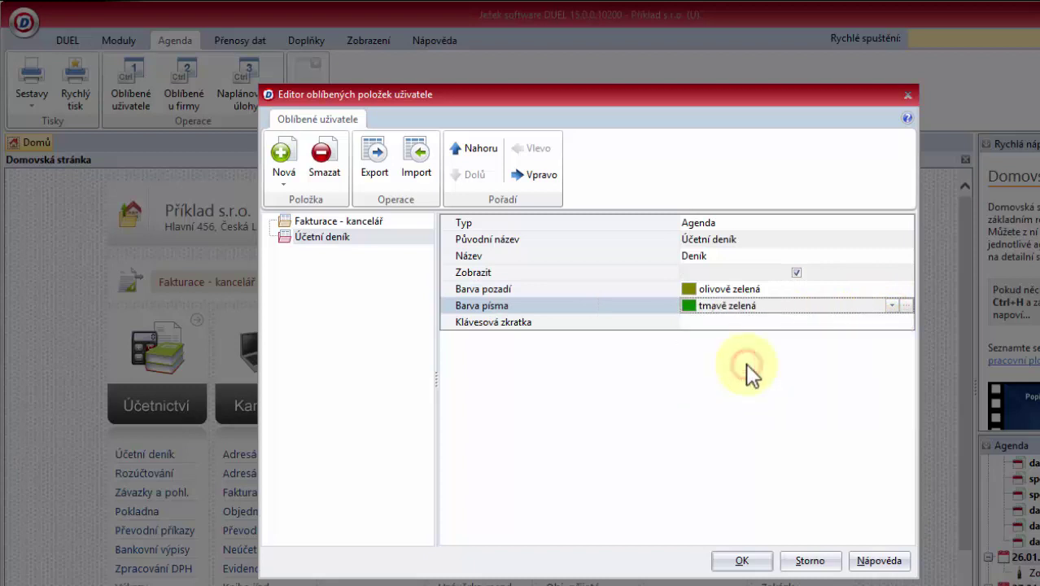
# Assign the keyboard shortcut Ctrl + Shift + D to the Deník favourite
pyautogui.click(746, 323)
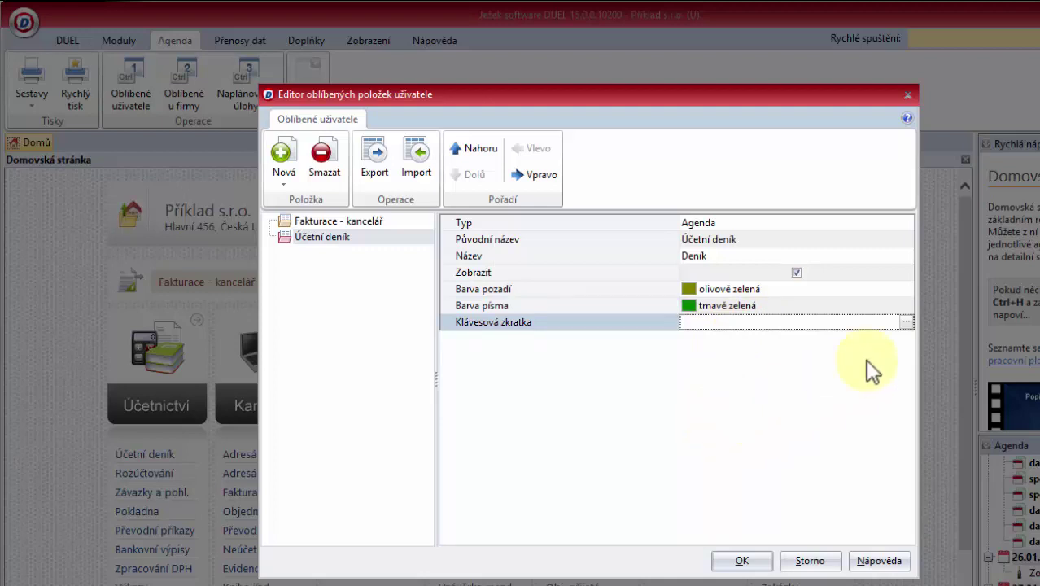
pyautogui.click(904, 323)
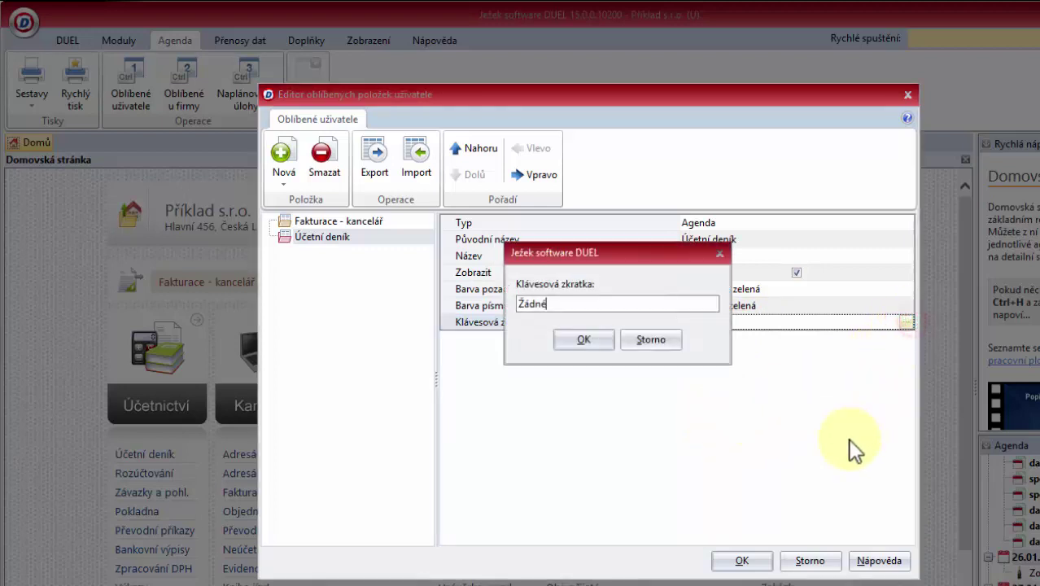
pyautogui.hotkey('ctrl', 'shift', 'd')
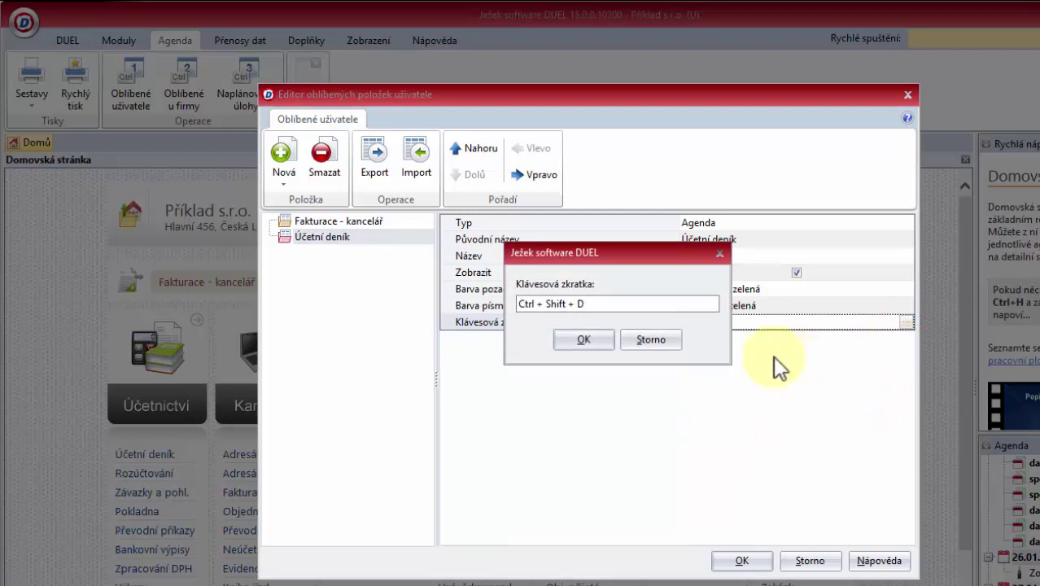
pyautogui.click(582, 338)
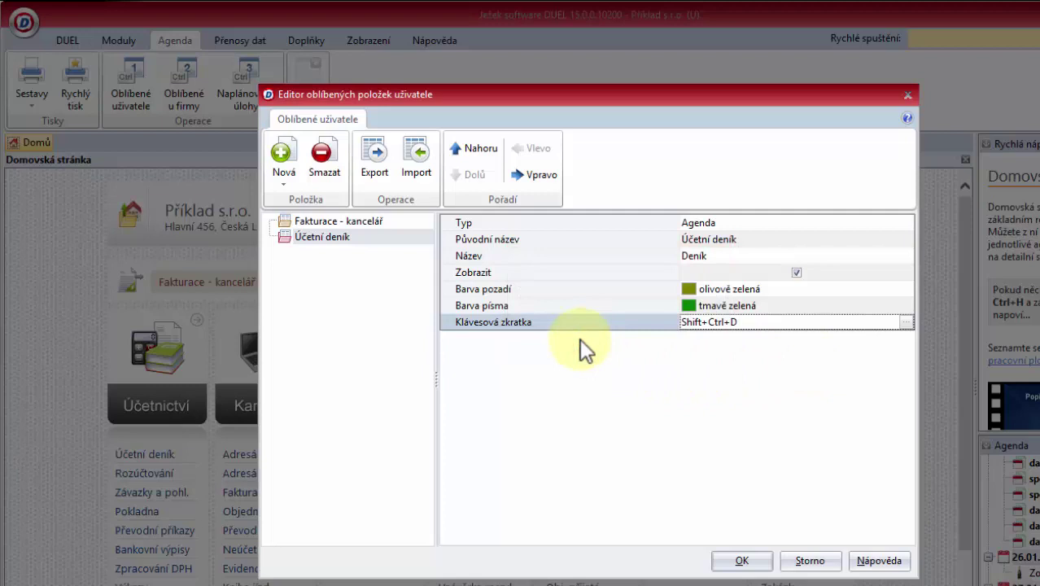
# Create a new favourites folder named Mzdy
pyautogui.click(293, 181)
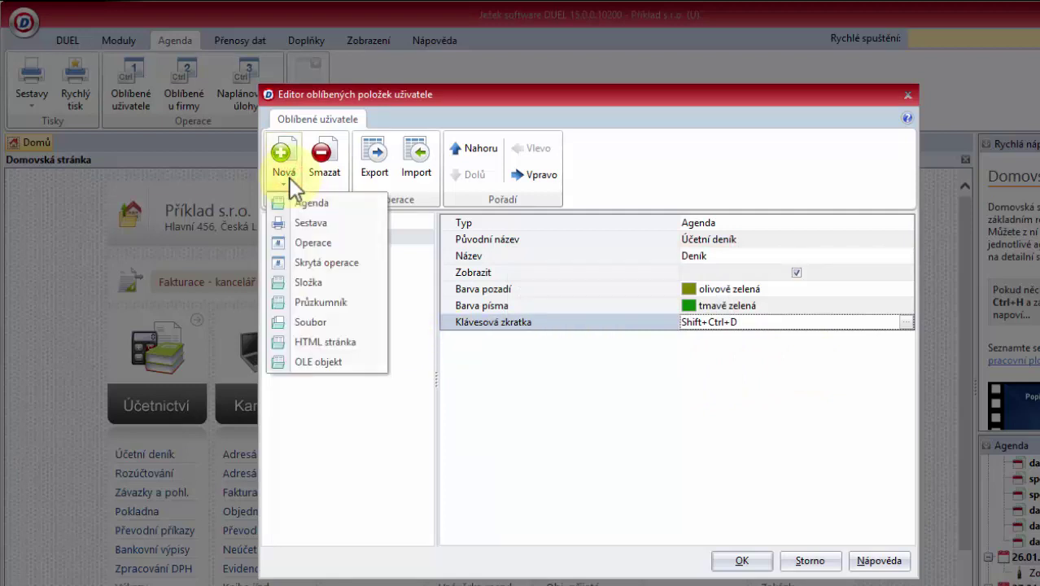
pyautogui.click(339, 278)
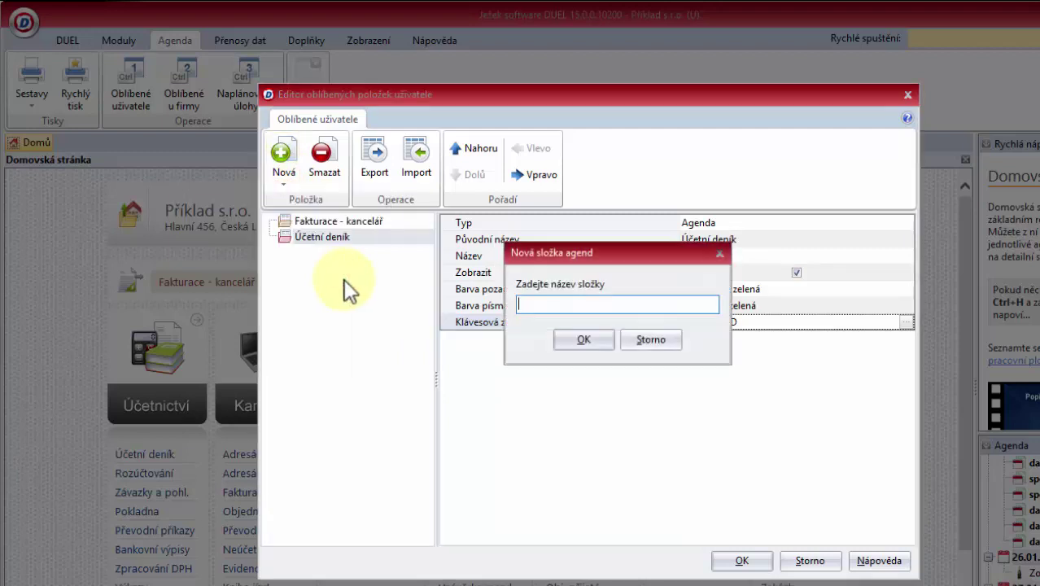
pyautogui.write('Mzdy')
pyautogui.click(581, 342)
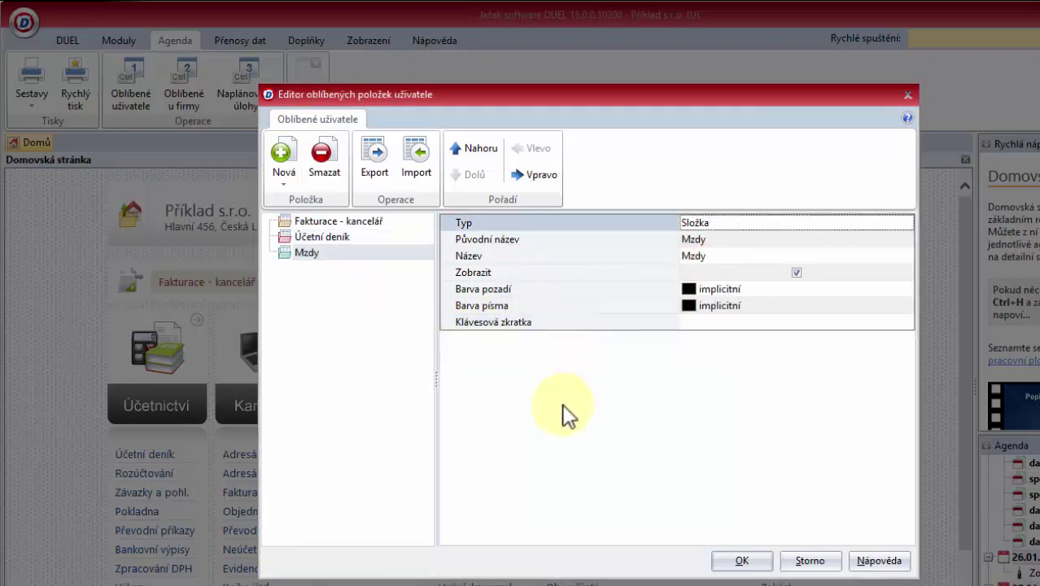
# Add the Personalistika agenda to the Mzdy folder, finding it with the search text "Perso"
pyautogui.click(338, 251)
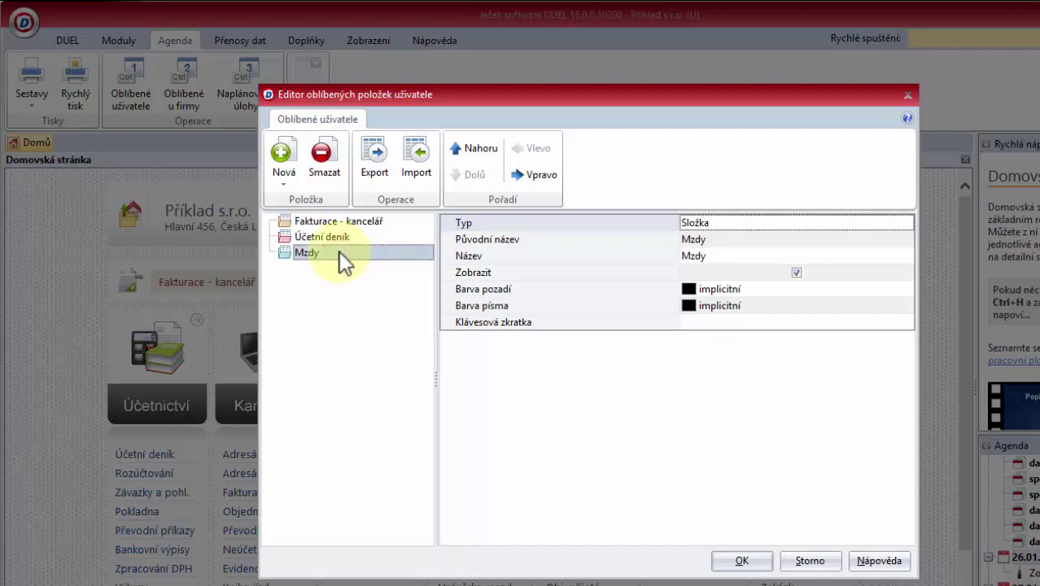
pyautogui.click(282, 167)
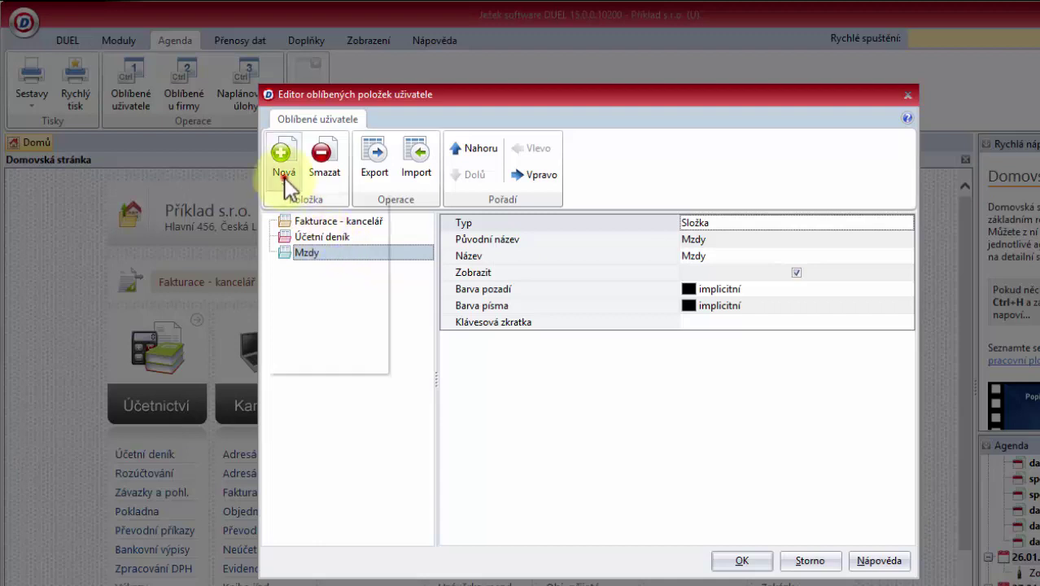
pyautogui.click(296, 203)
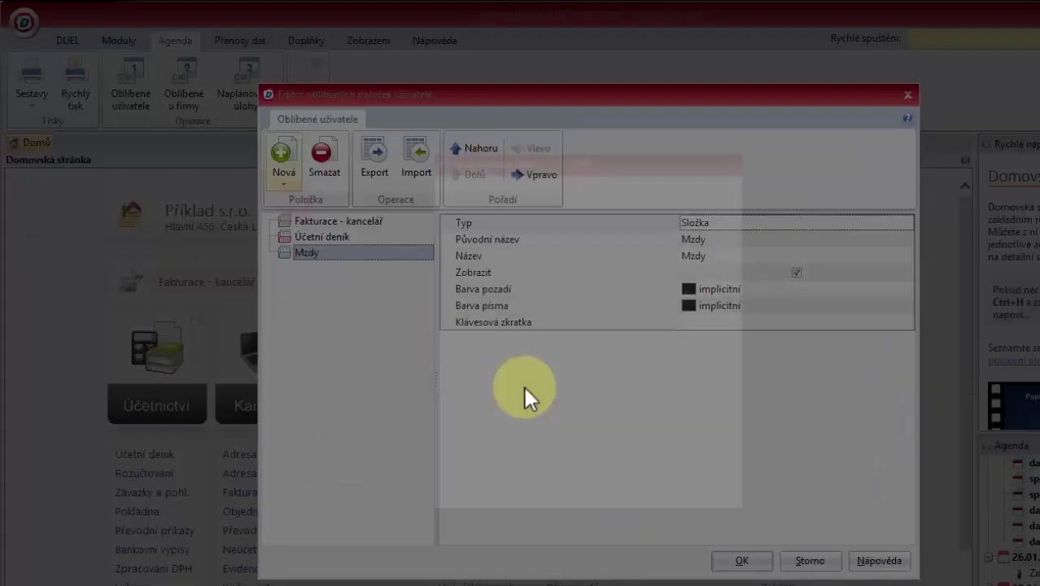
pyautogui.write('Perso')
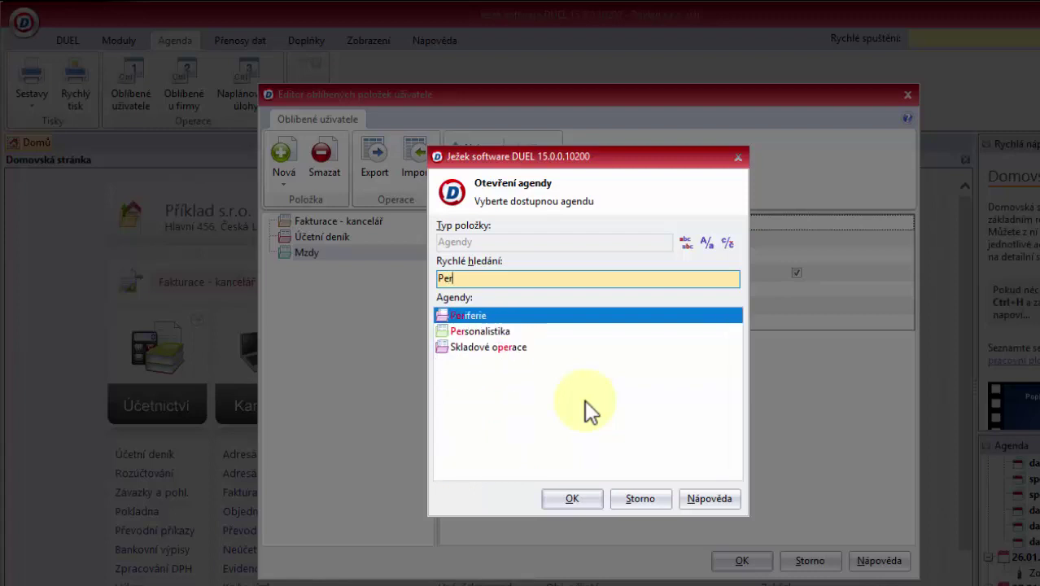
pyautogui.click(589, 498)
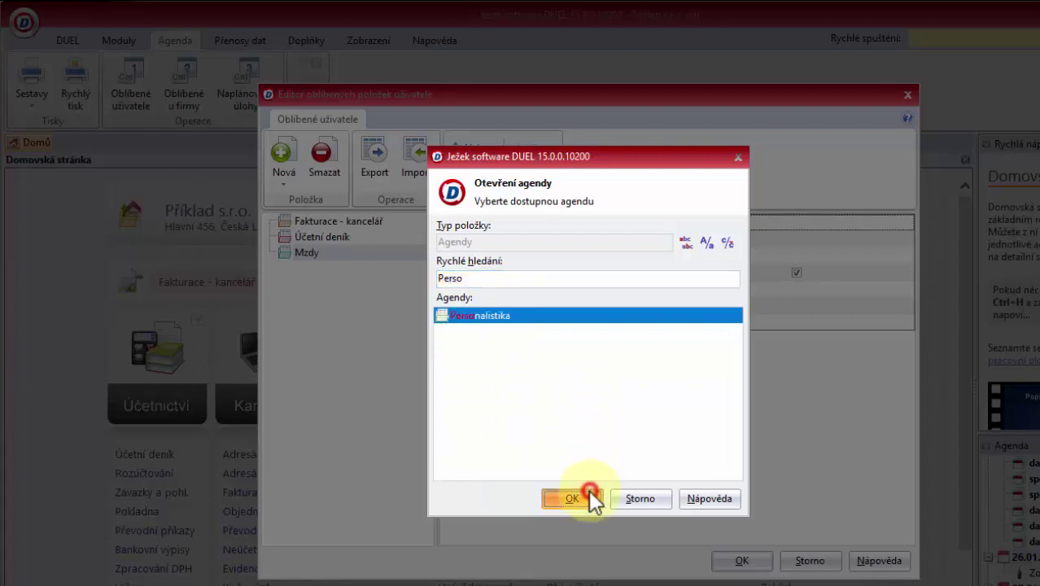
# Add the Nepřítomnosti agenda to the Mzdy folder, finding it with the search text "Nepří"
pyautogui.click(284, 175)
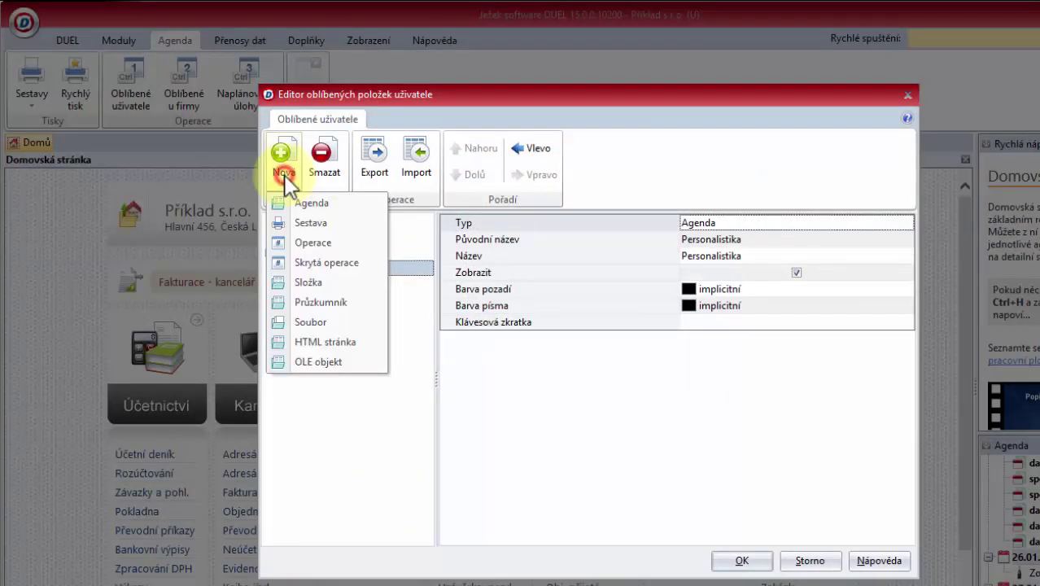
pyautogui.click(311, 203)
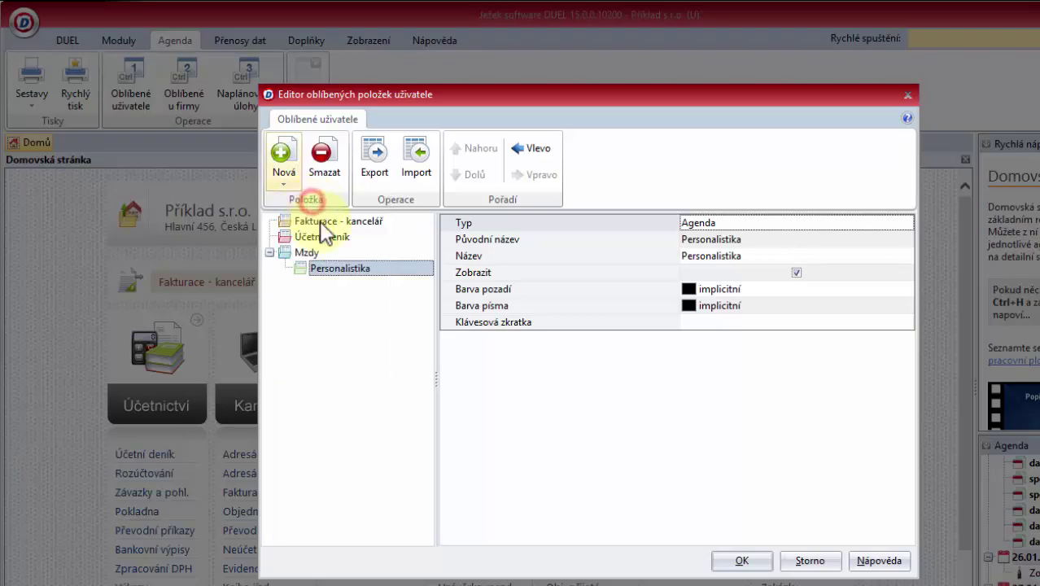
pyautogui.write('Nepří')
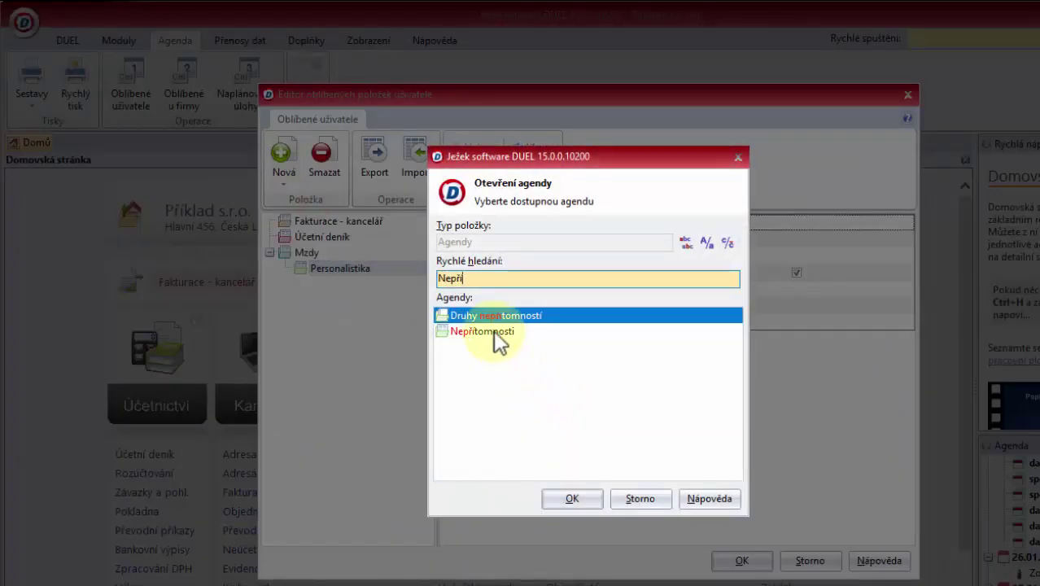
pyautogui.click(494, 329)
pyautogui.click(591, 499)
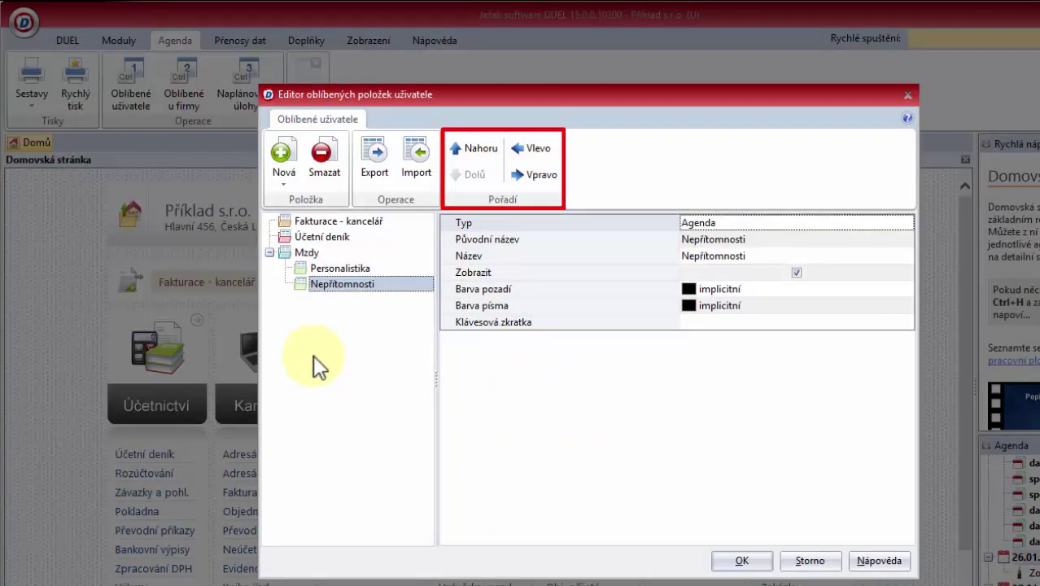
# Move Nepřítomnosti above Personalistika in the Mzdy folder and save the user's favourites
pyautogui.click(481, 150)
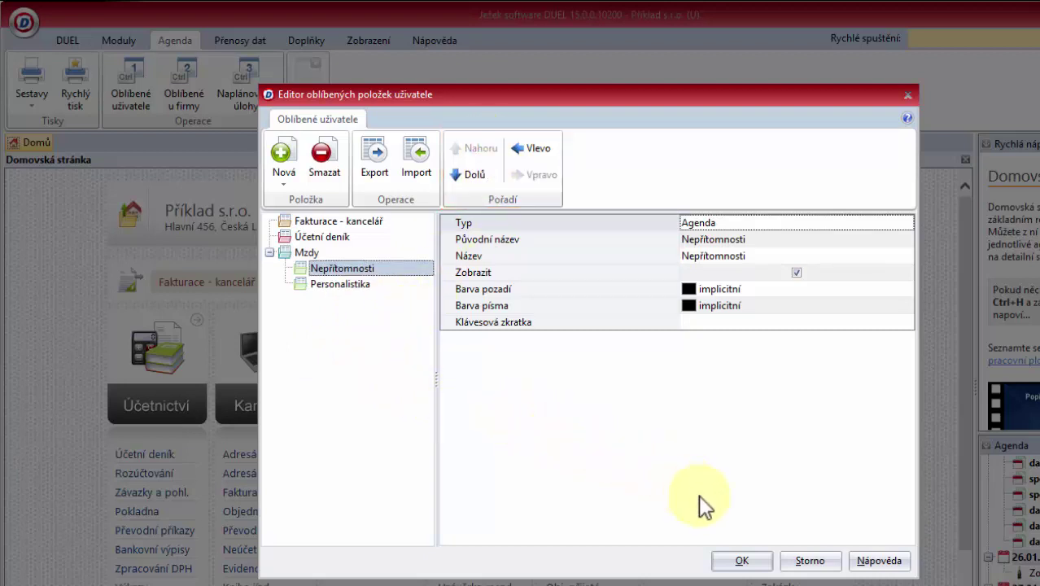
pyautogui.click(740, 563)
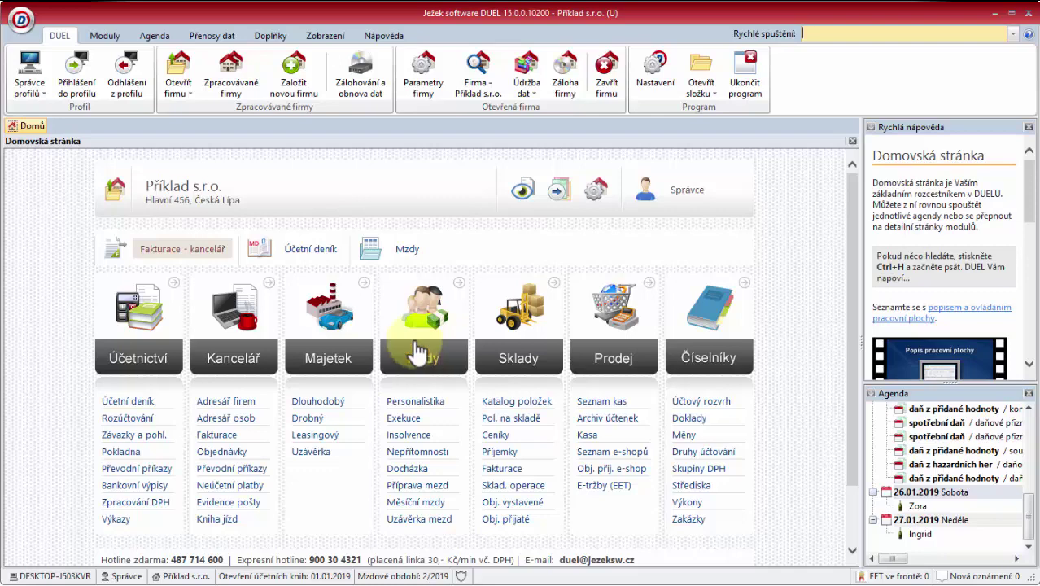
# Open the Mzdy favourites folder from the home page to view its agendas, and return to the home page
pyautogui.click(411, 251)
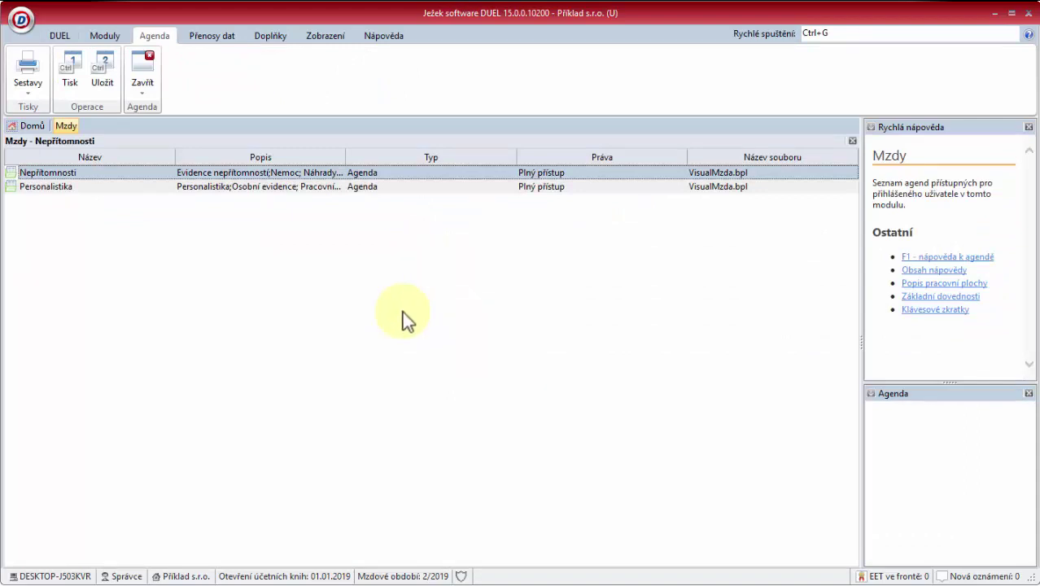
pyautogui.press('Escape')
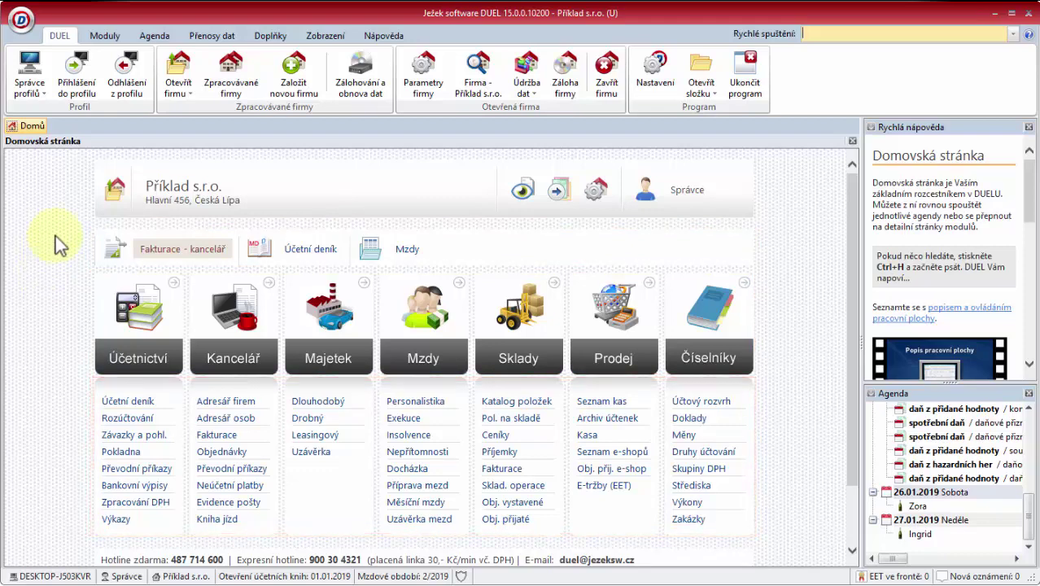
# Hide the Oblíbené, Moduly and Agendy sections on the home page
pyautogui.click(338, 36)
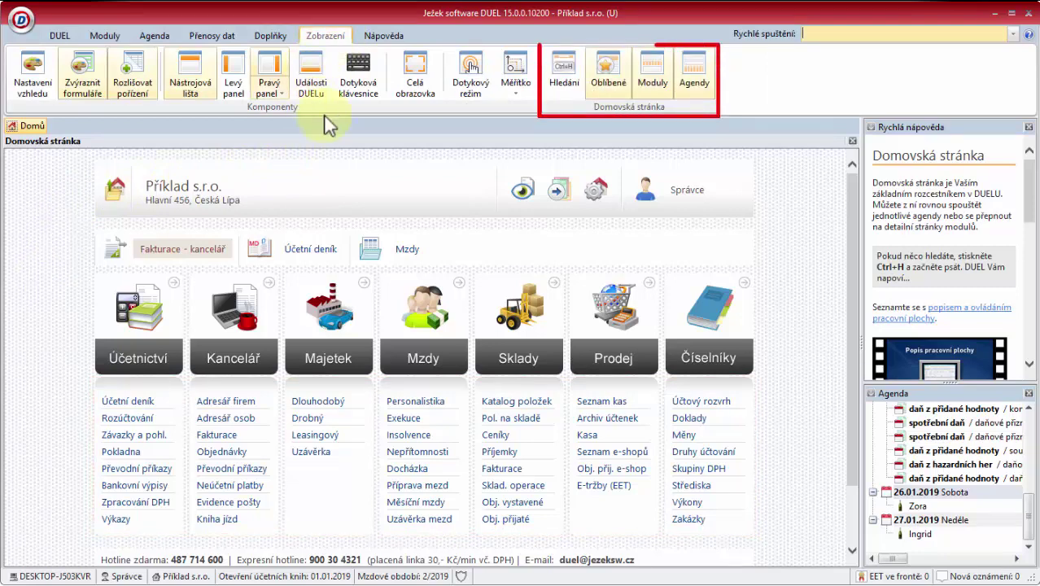
pyautogui.click(608, 75)
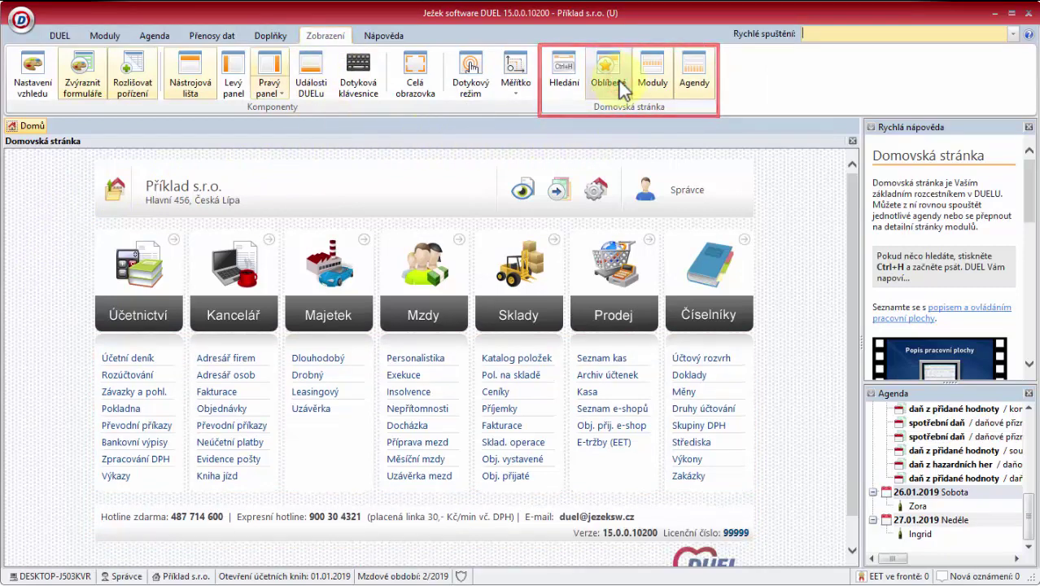
pyautogui.click(651, 83)
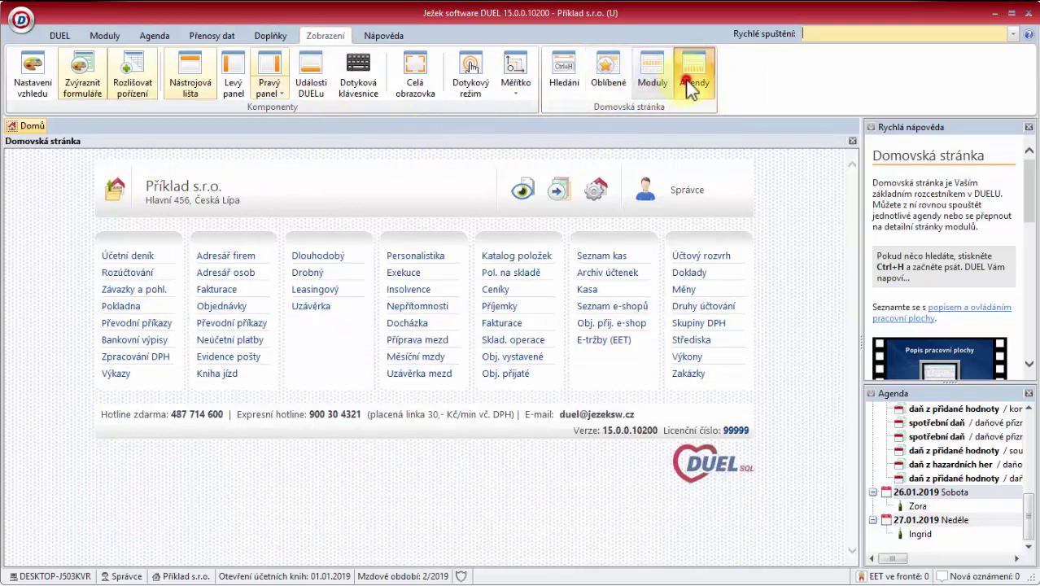
pyautogui.click(690, 85)
# Show the Oblíbené, Moduly and Agendy sections on the home page again
pyautogui.click(618, 82)
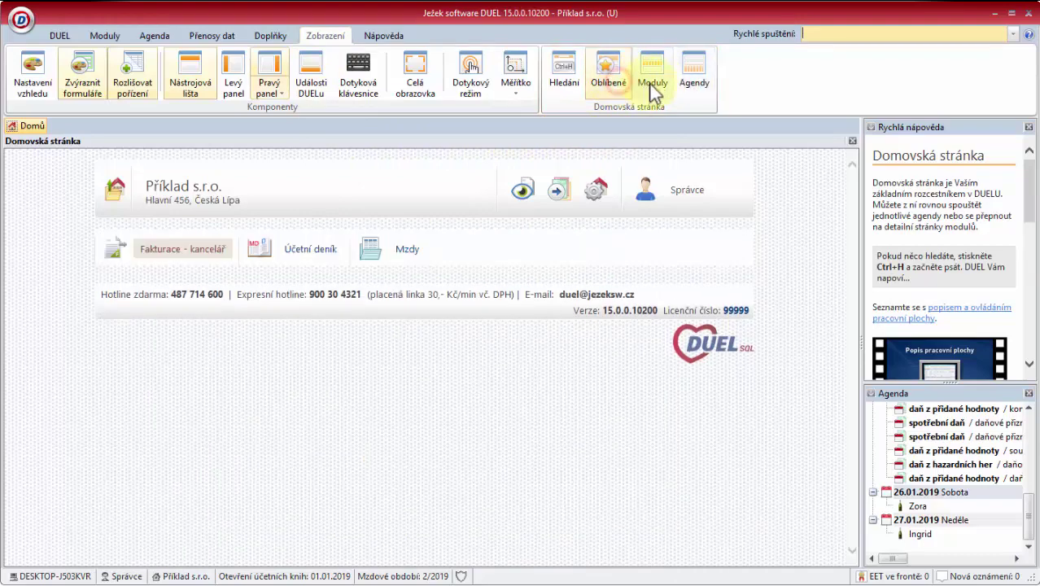
pyautogui.click(656, 86)
pyautogui.click(687, 84)
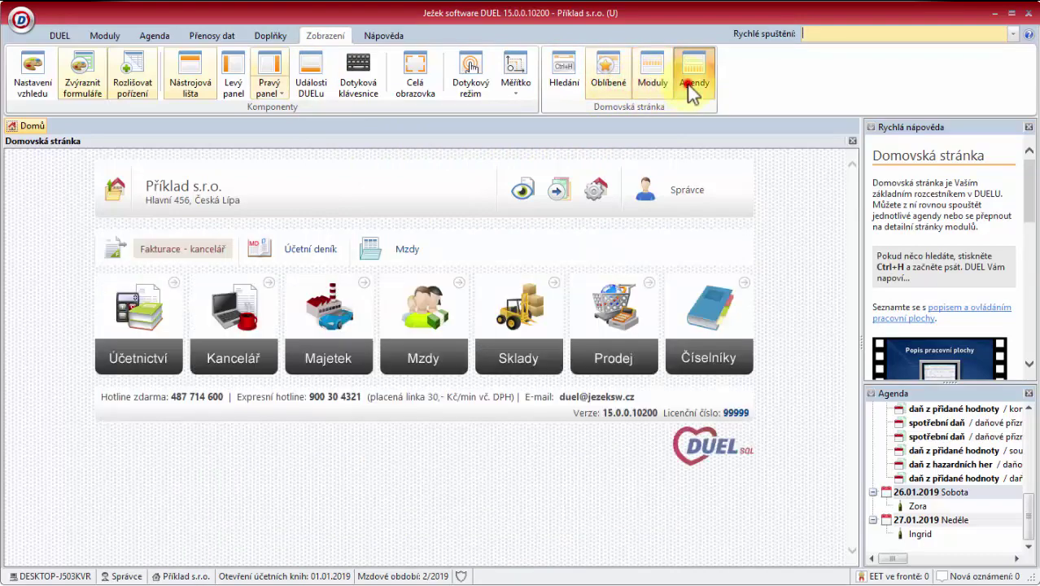
# Display the Hledání quick-launch field on the home page and hide it again
pyautogui.click(566, 80)
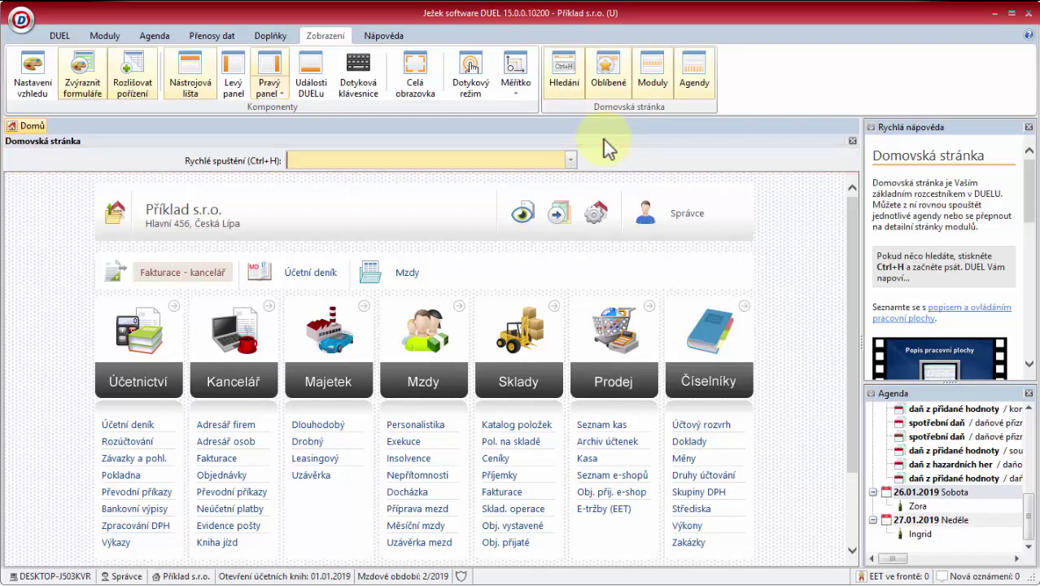
pyautogui.click(564, 86)
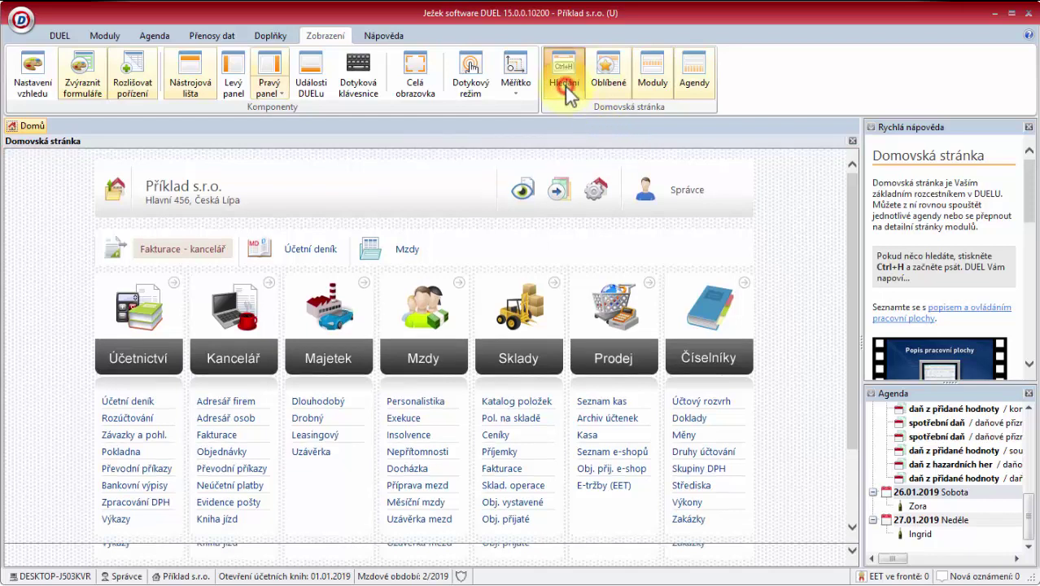